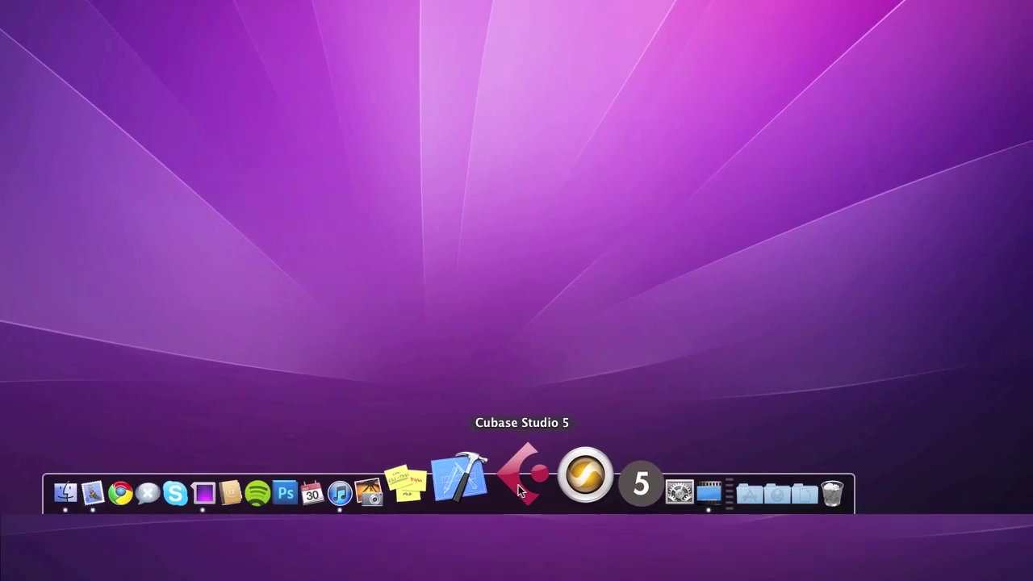
Launch Cubase Studio 5 from the Dock.
click(517, 488)
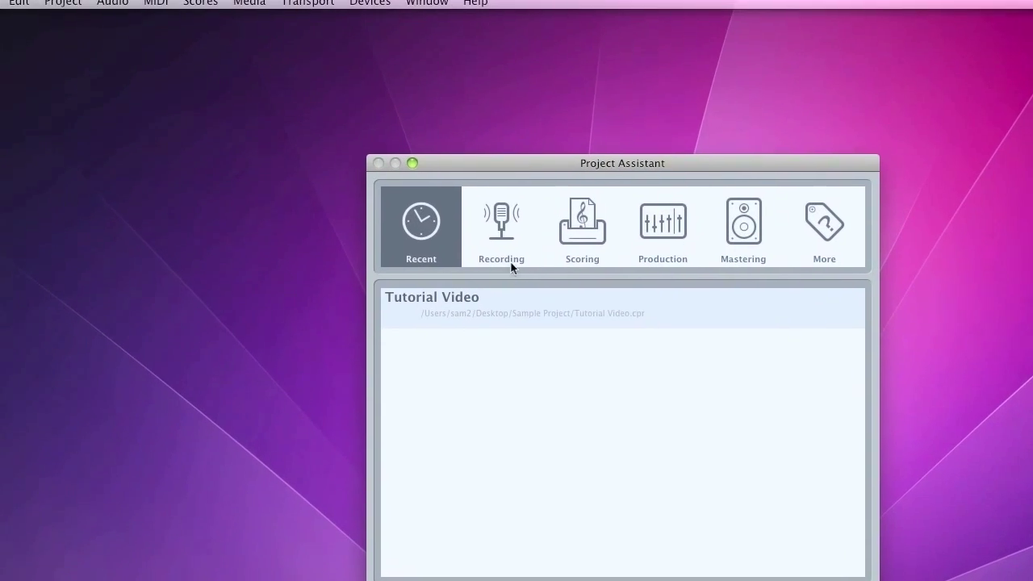
Browse the Recording, Scoring and Production template lists, ending on the Production templates.
click(483, 202)
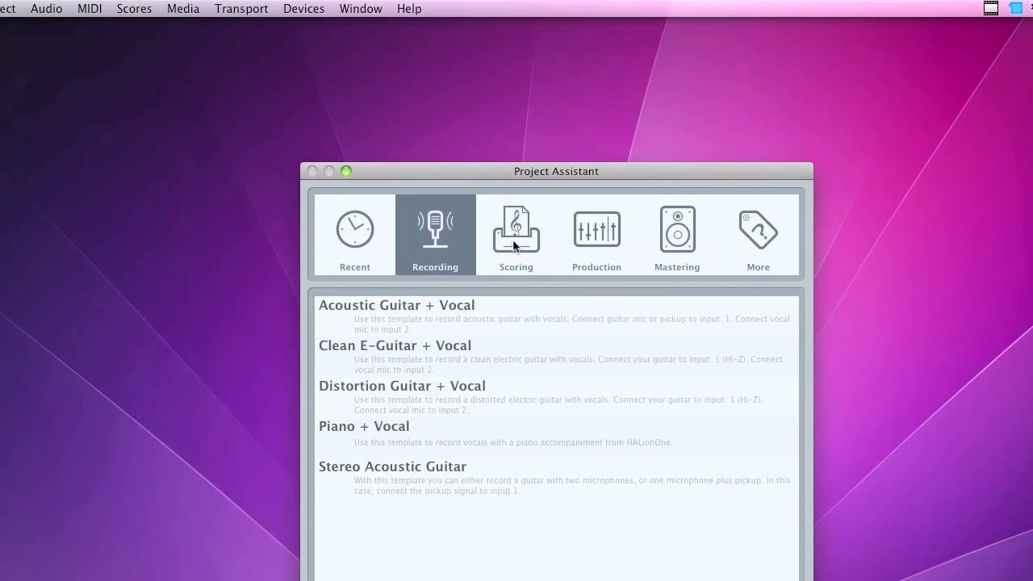
click(500, 114)
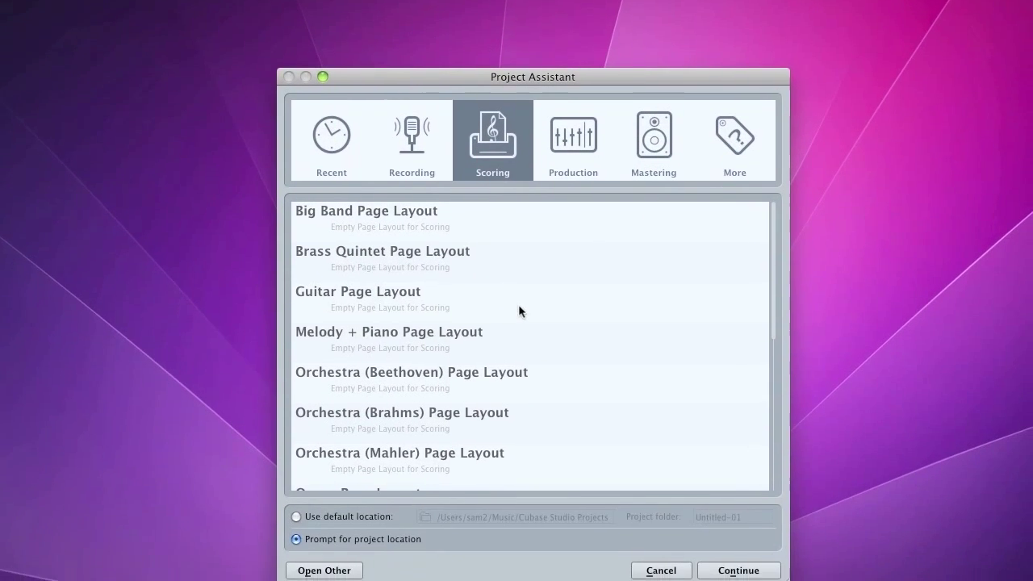
scroll(517, 295, down, 5)
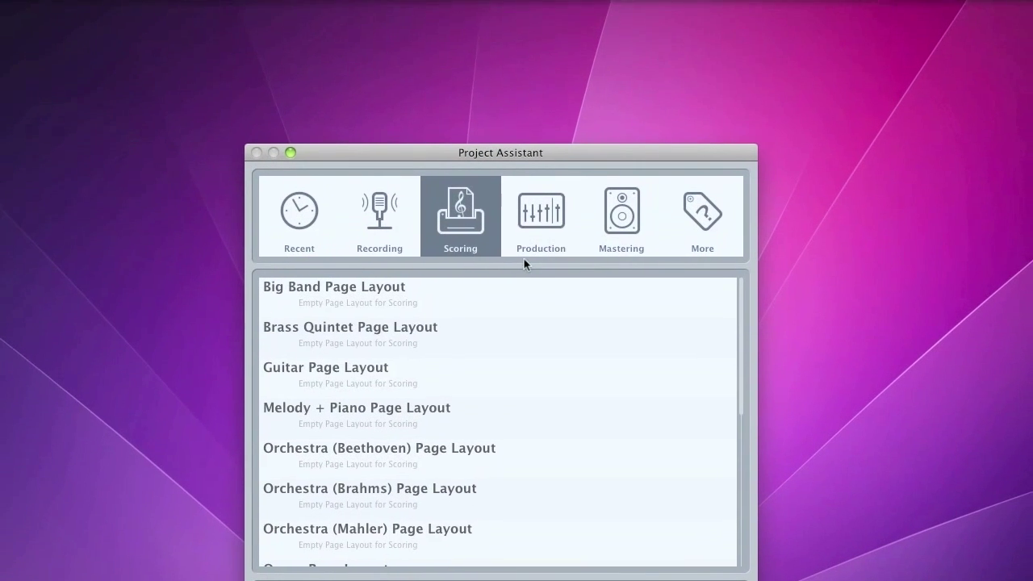
click(550, 150)
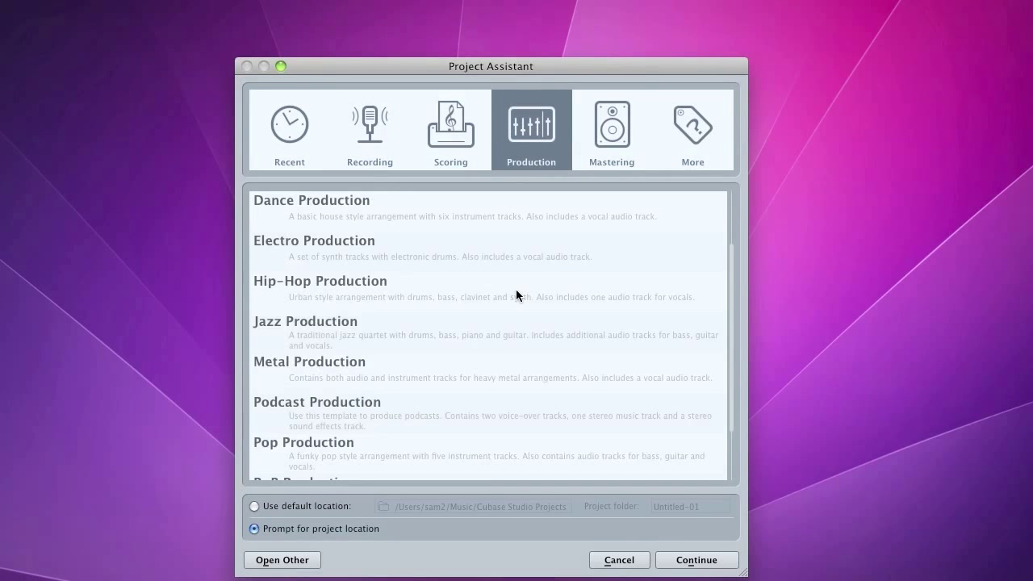
scroll(517, 295, down, 3)
scroll(516, 295, up, 6)
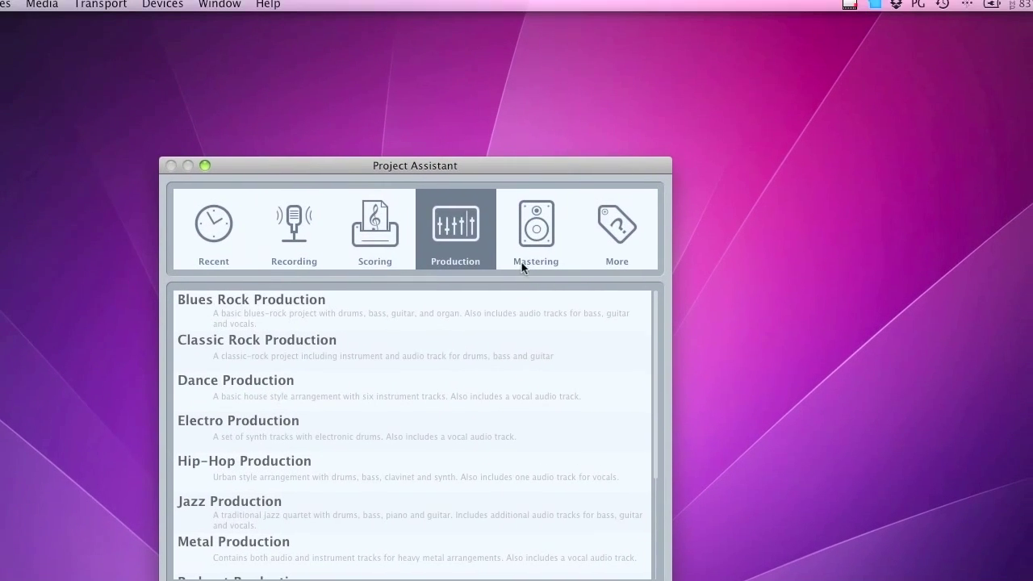
View the Mastering and More templates, then return to the Recent list showing Tutorial Video.
click(610, 137)
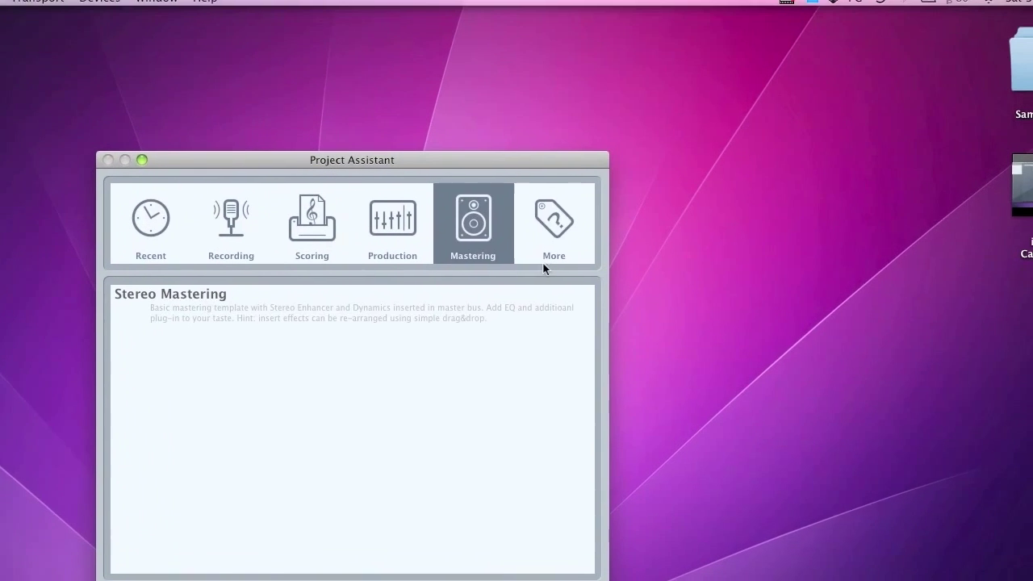
click(697, 142)
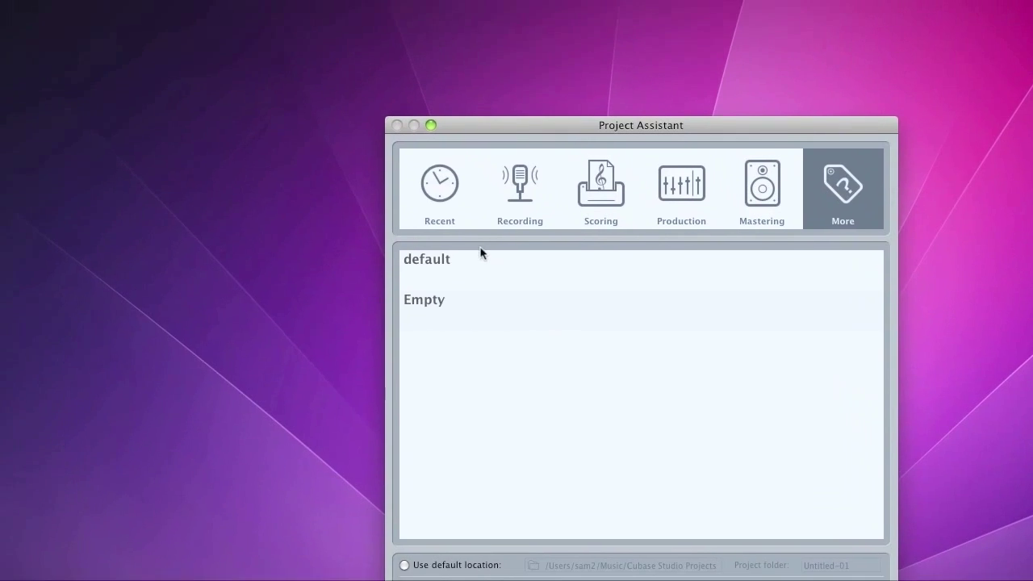
click(373, 130)
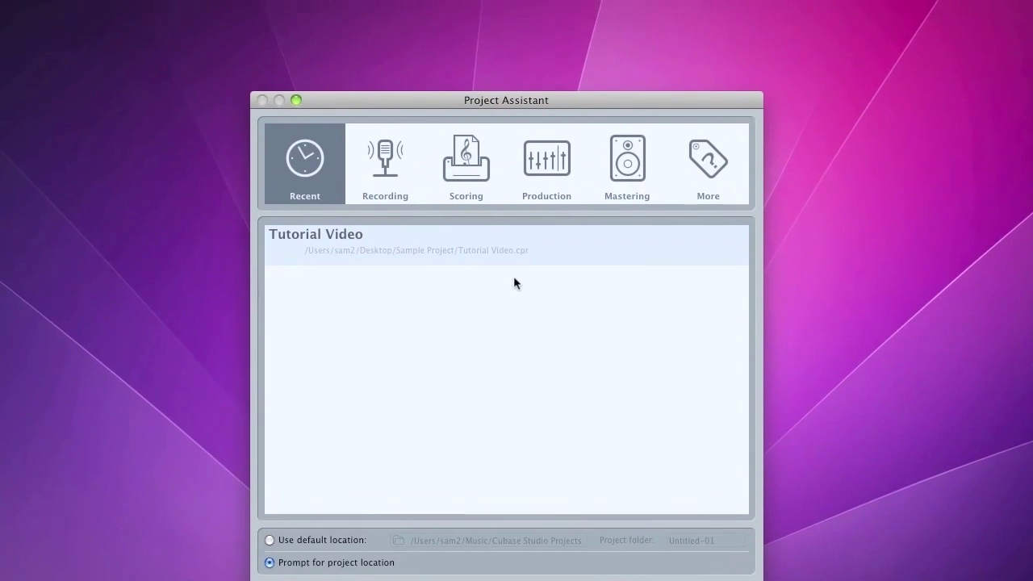
Open the Tutorial Video project from the Recent list.
click(515, 283)
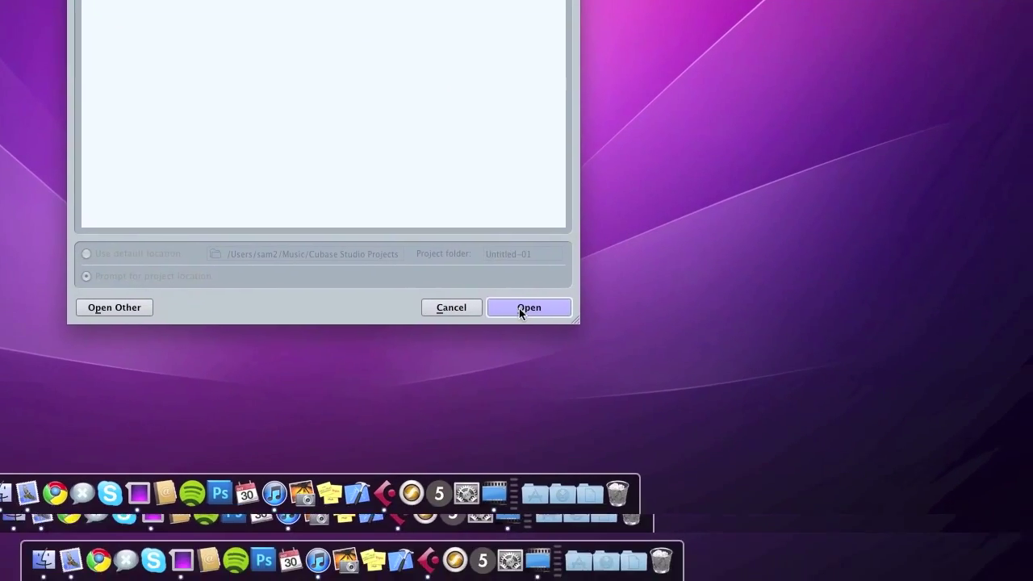
click(594, 409)
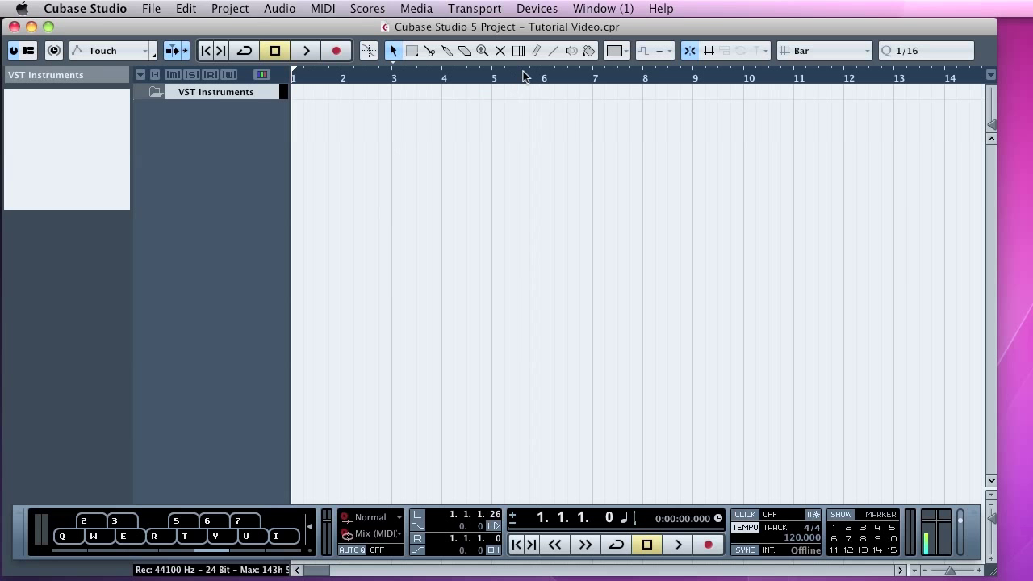
Open the VST Instruments rack, reposition it, and load Kontakt 4 into slot 1.
click(544, 9)
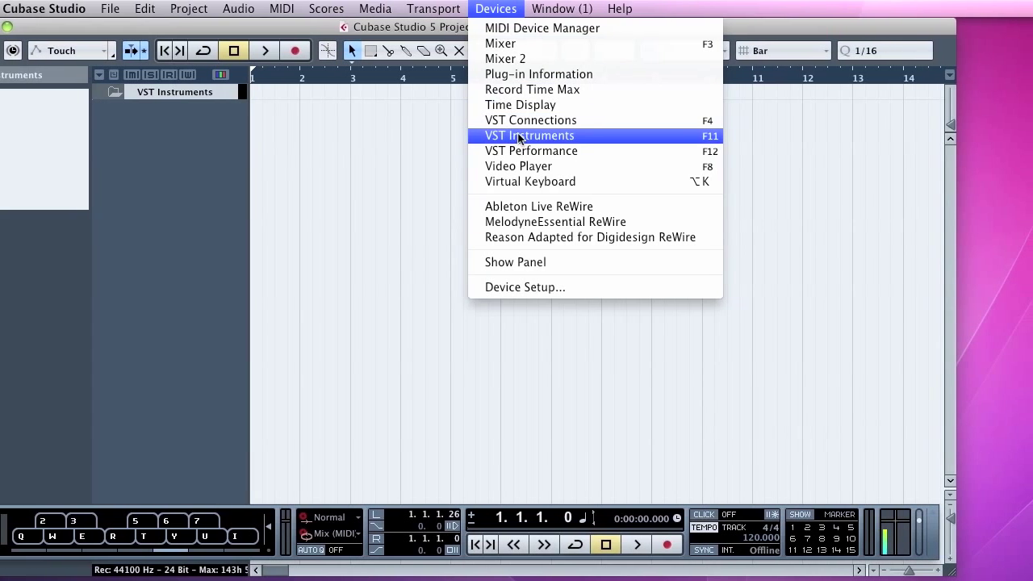
click(519, 137)
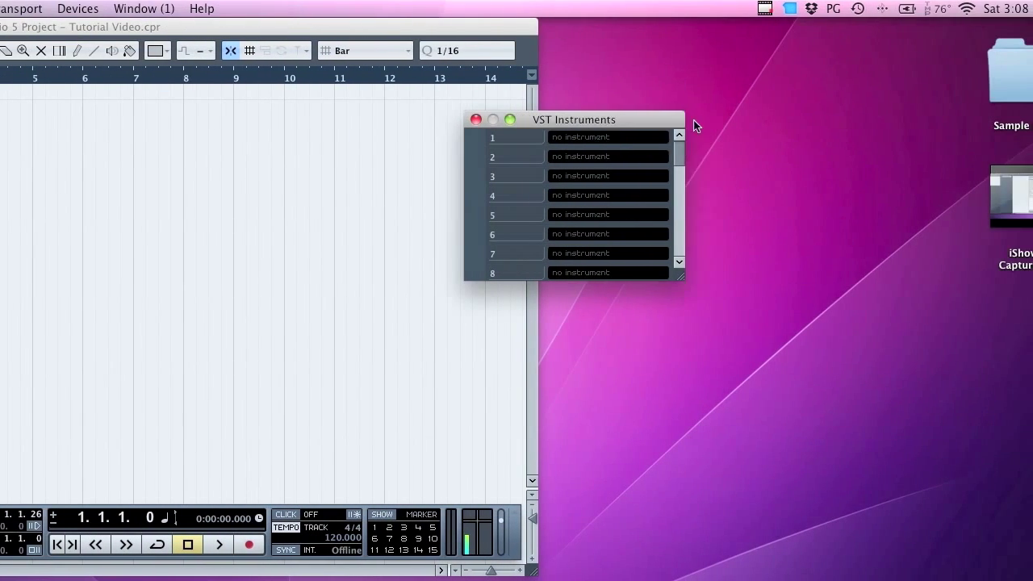
drag(837, 122, 463, 148)
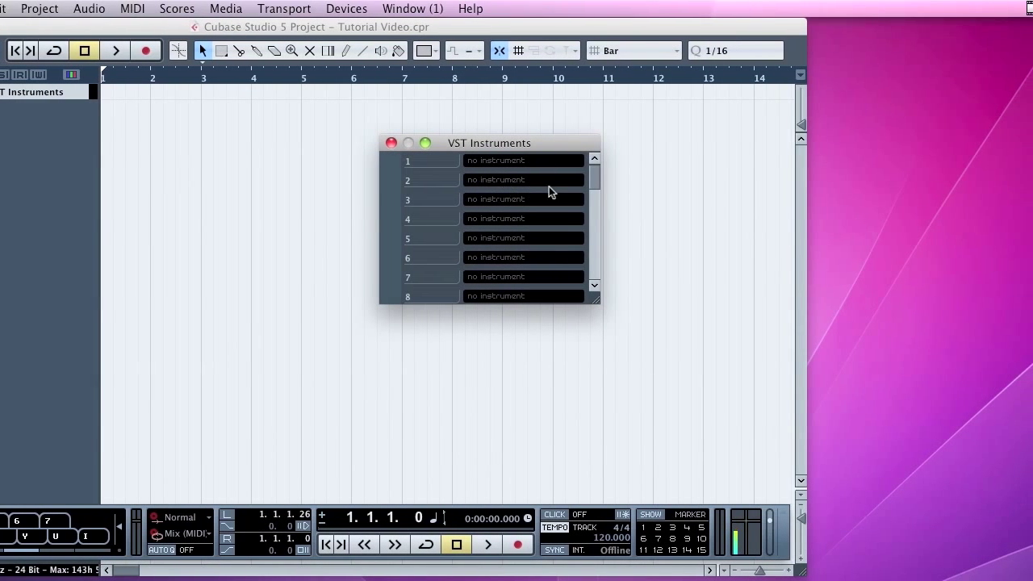
drag(594, 177, 599, 304)
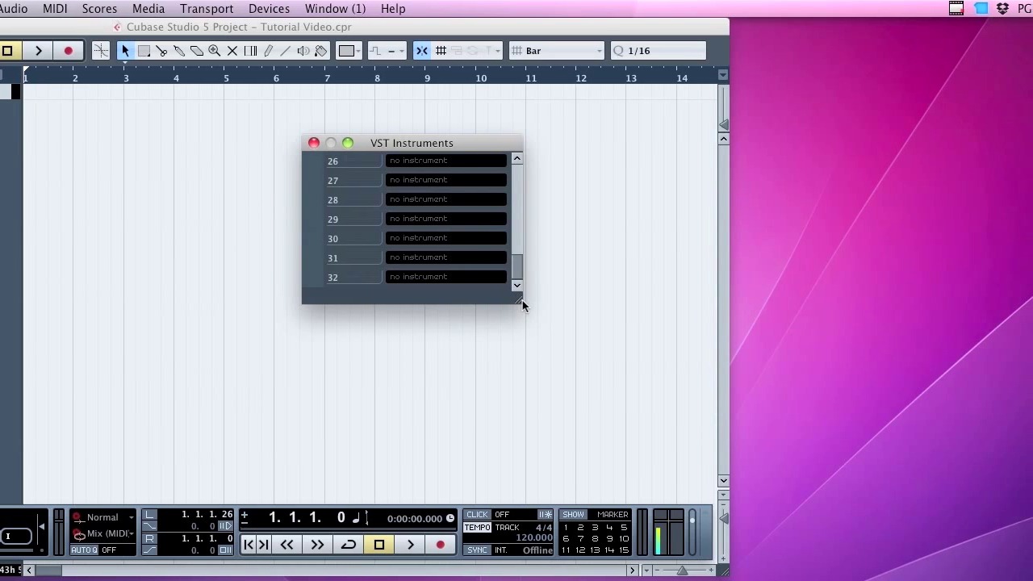
drag(522, 303, 520, 235)
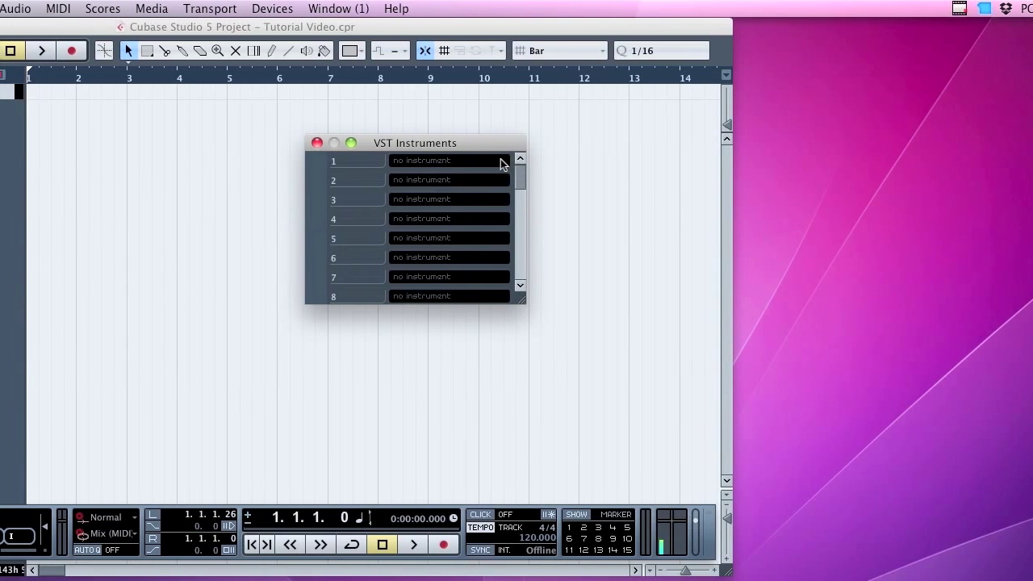
click(506, 164)
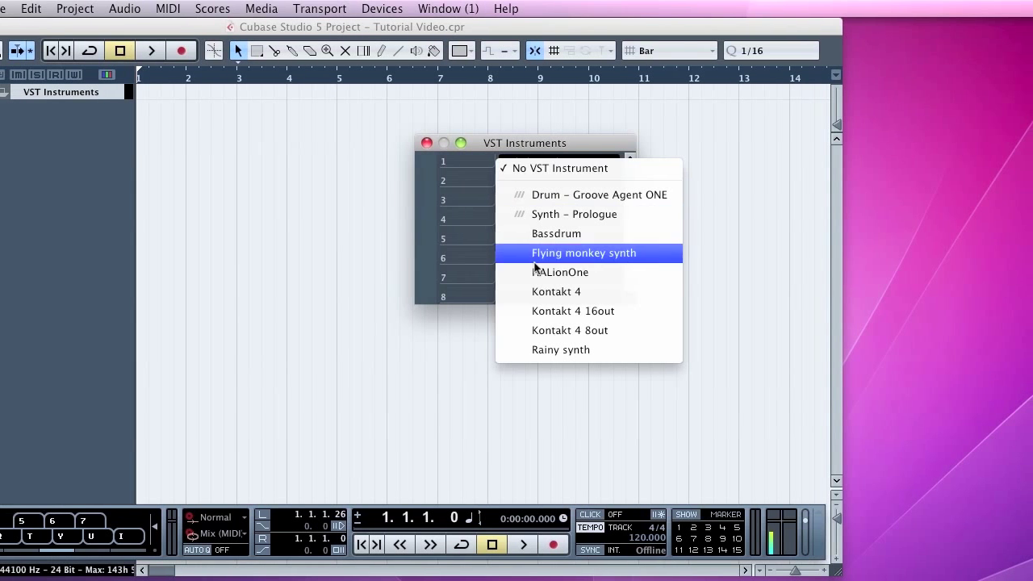
click(554, 292)
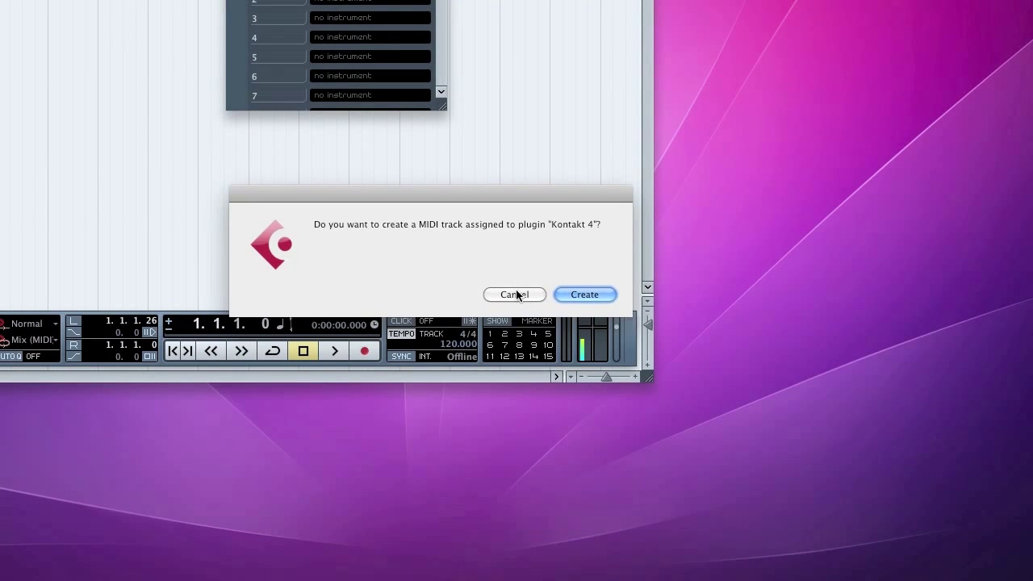
Dismiss the MIDI track prompt, then close the Kontakt 4 player and VST Instruments rack.
click(518, 298)
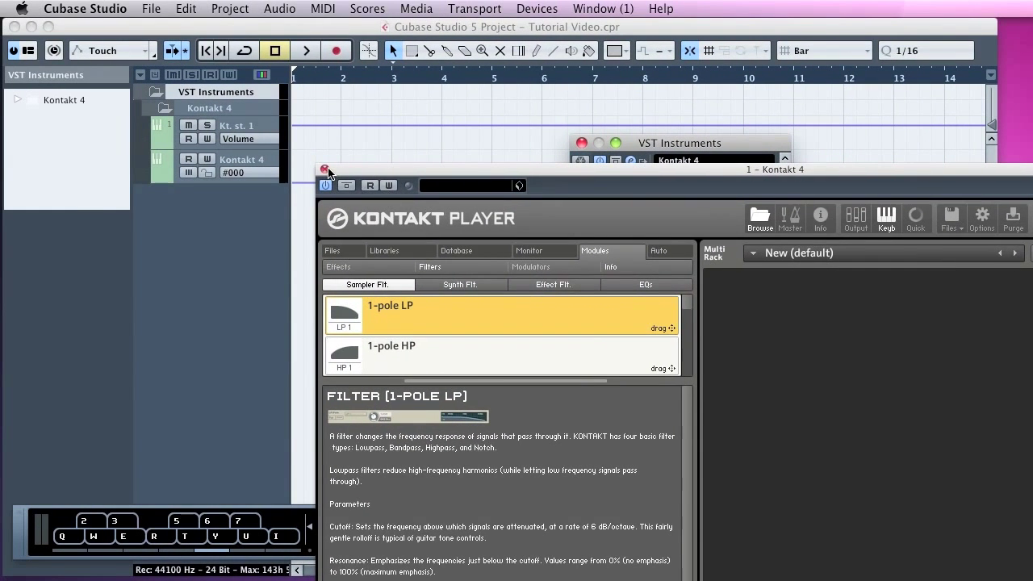
click(325, 169)
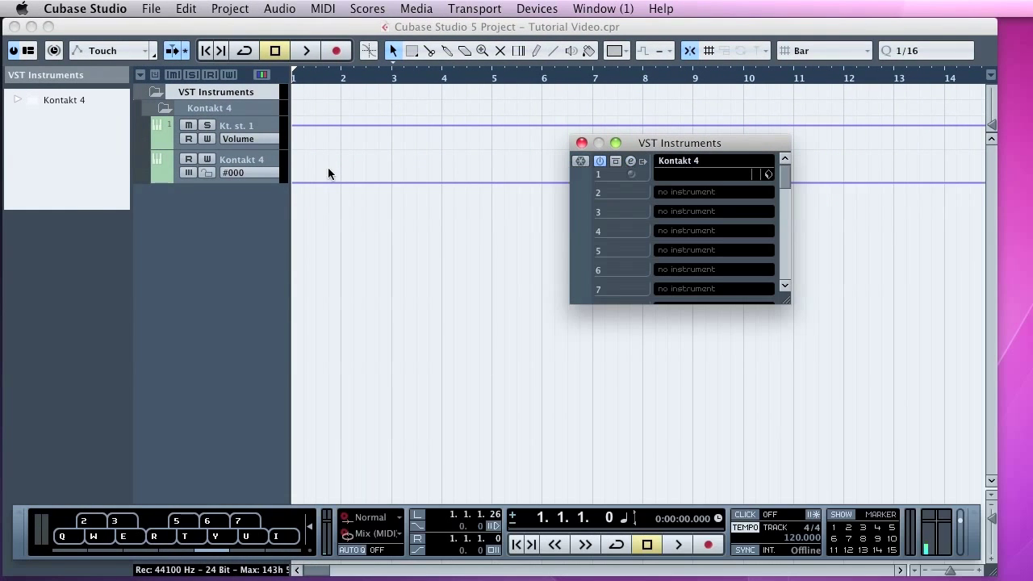
click(564, 144)
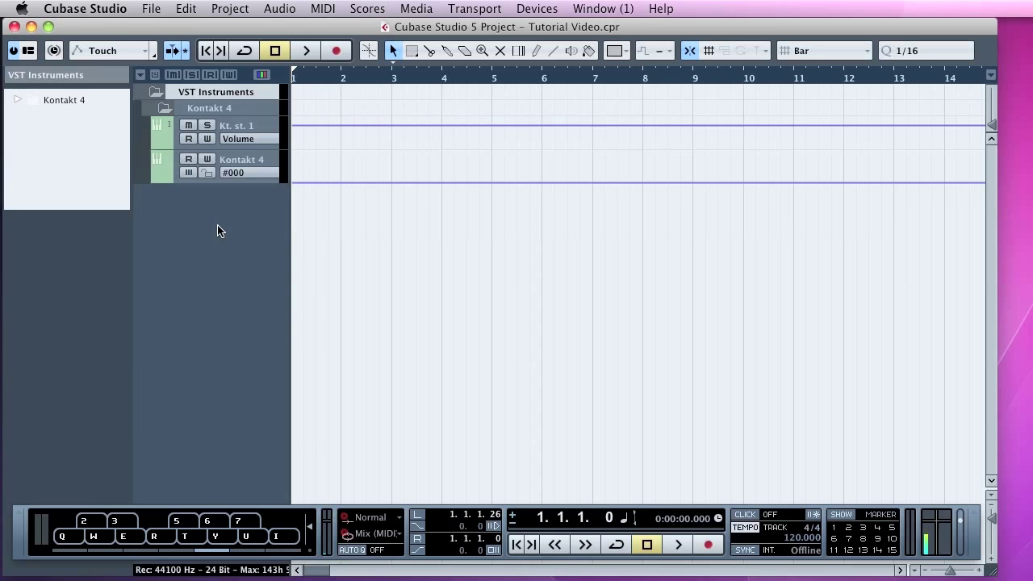
Add MIDI track MIDI 01 and route its output to 1 - Kontakt 4 - Midi In.
right_click(218, 230)
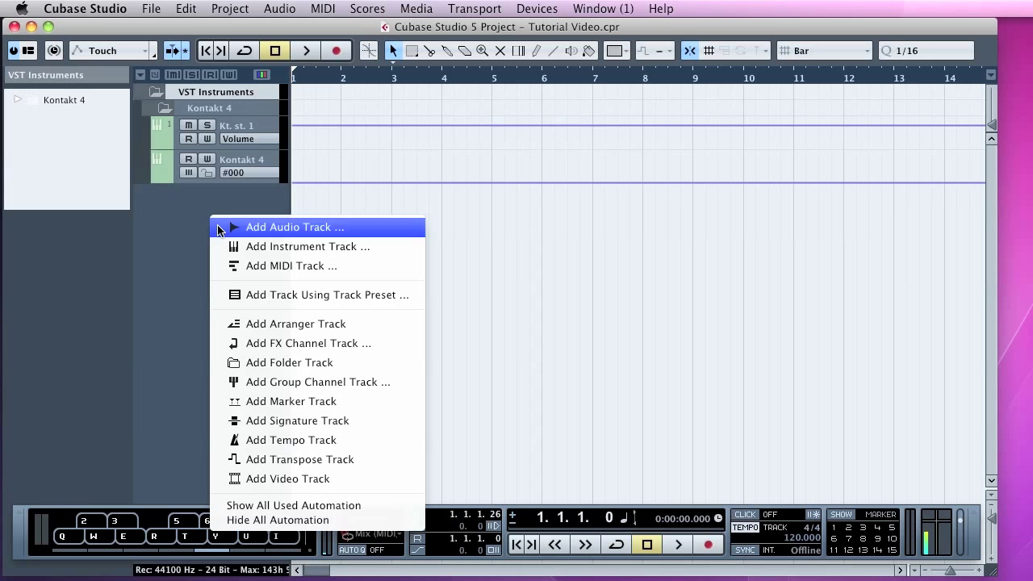
click(238, 267)
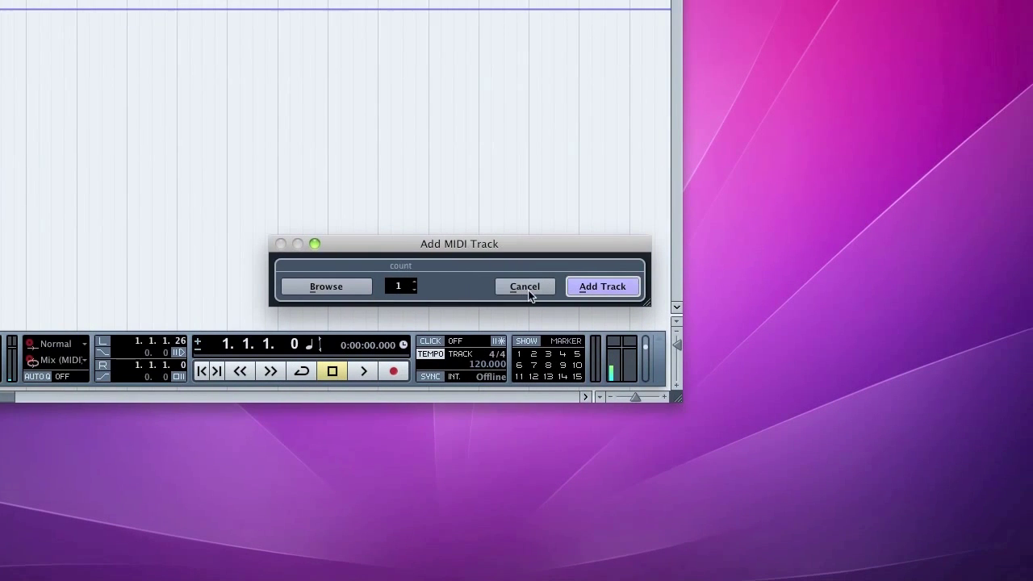
click(917, 421)
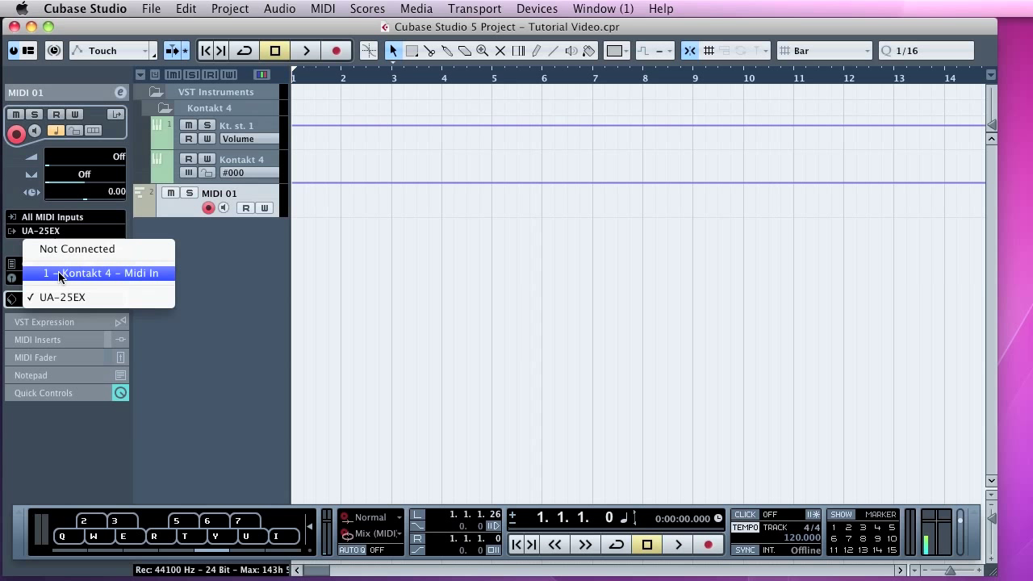
click(59, 275)
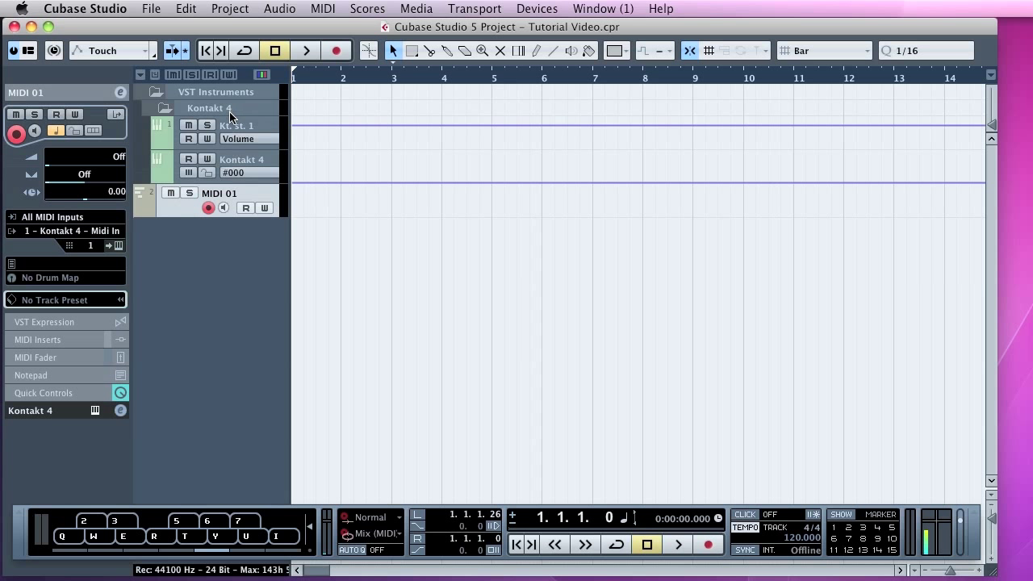
Select the Kontakt 4 folder track and open the Kontakt 4 player from the VST Instruments rack.
click(230, 128)
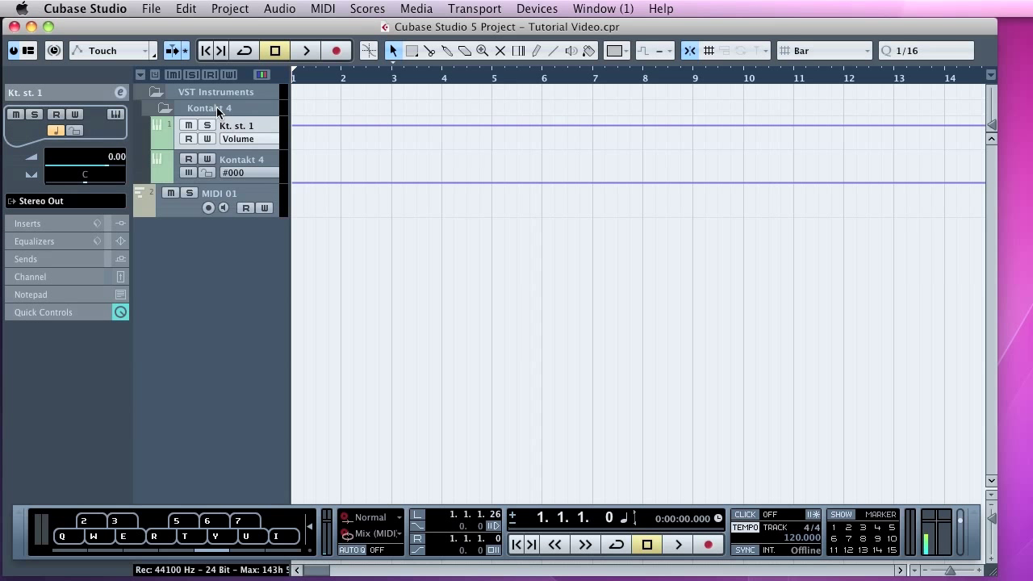
click(219, 110)
click(543, 8)
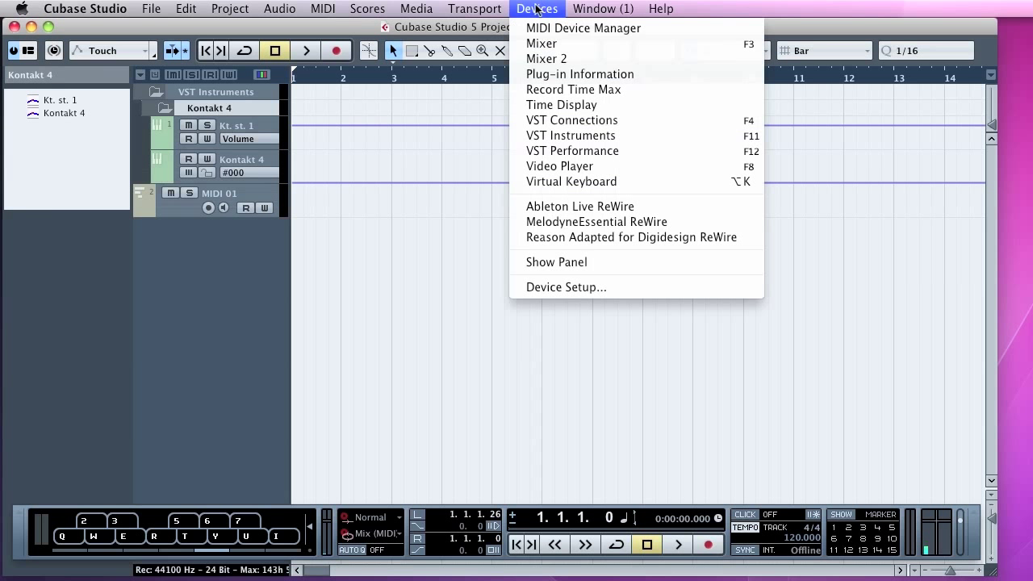
click(523, 138)
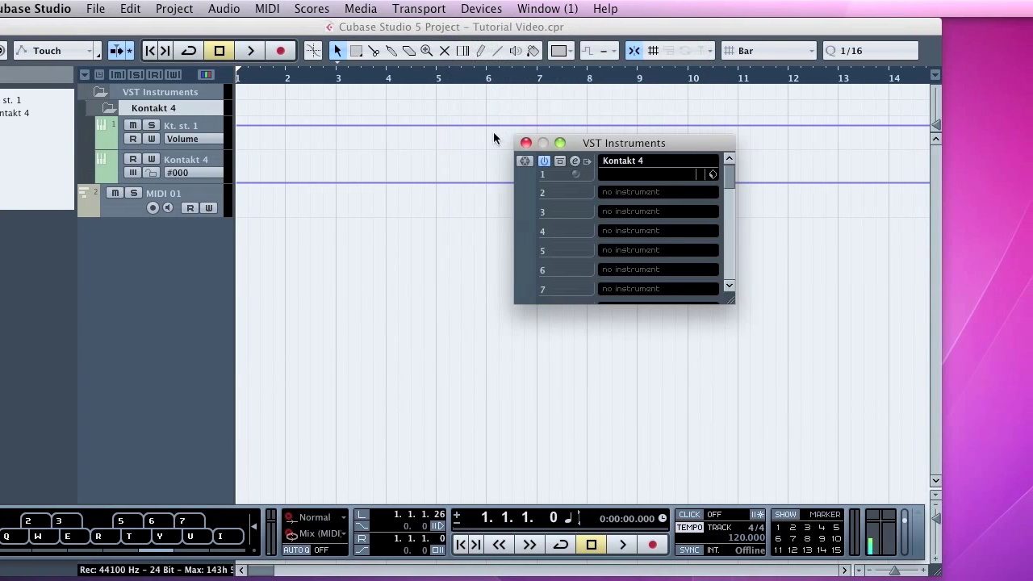
click(521, 162)
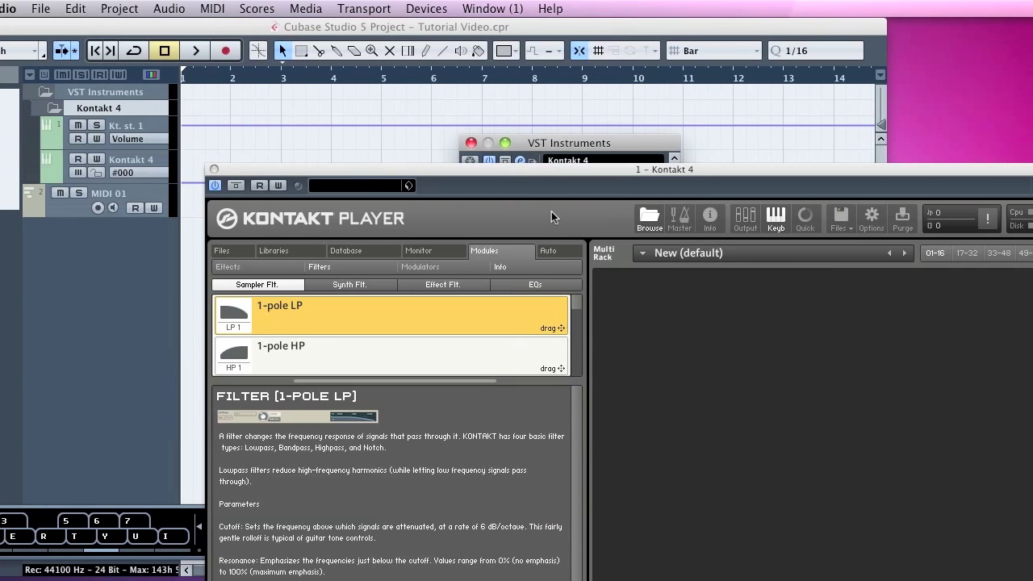
Load 091 - Beat Em Down.nki from Kontakt's Factory Selection library.
click(333, 251)
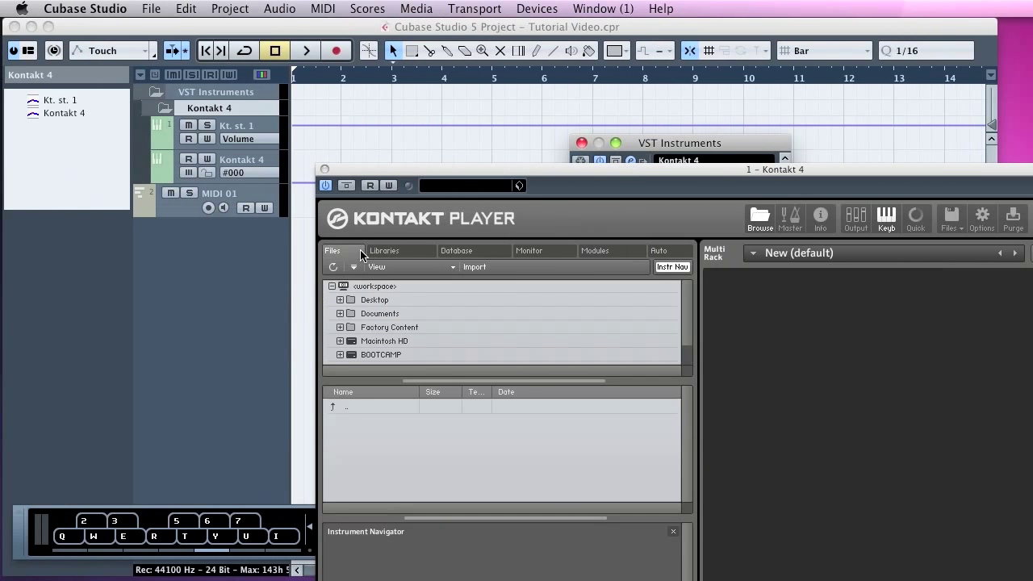
click(379, 252)
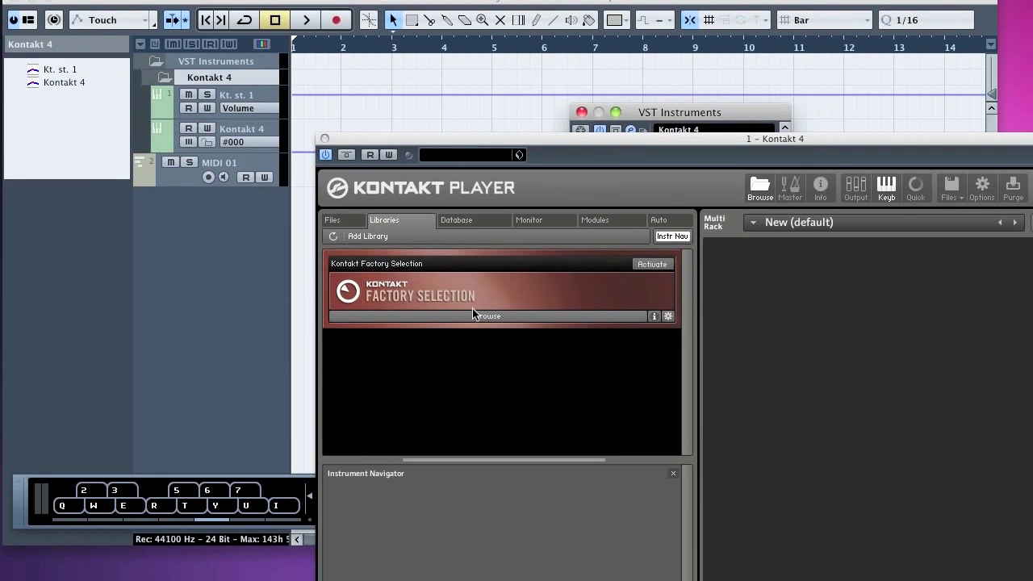
click(473, 301)
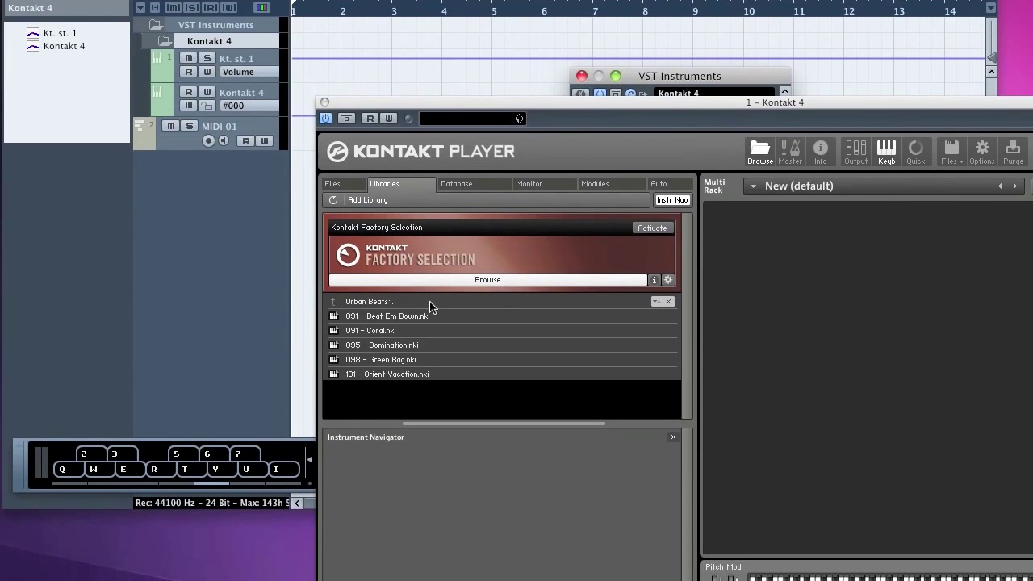
double_click(401, 304)
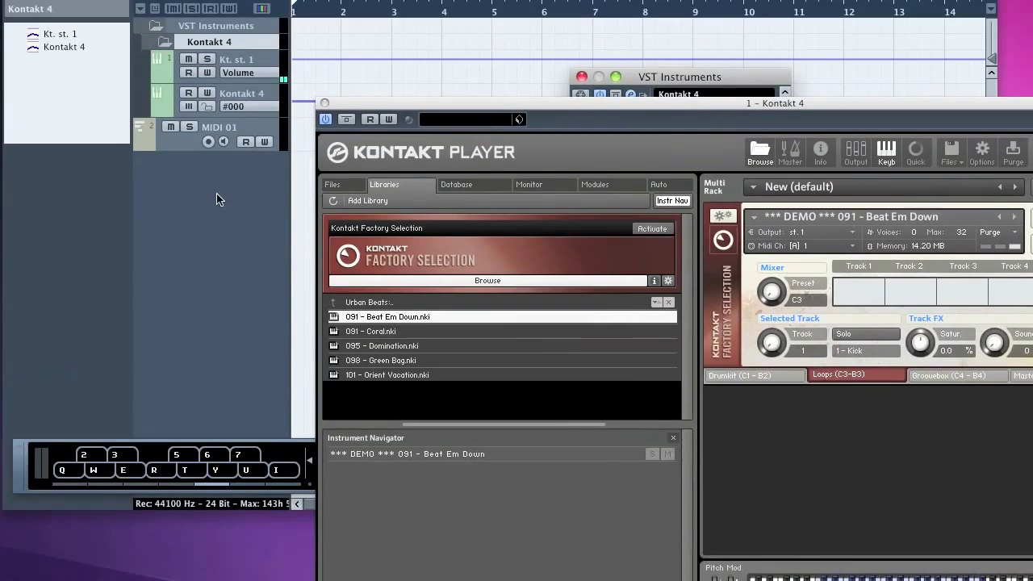
Select MIDI 01, test a note through Kontakt, close the player, and start recording.
click(216, 127)
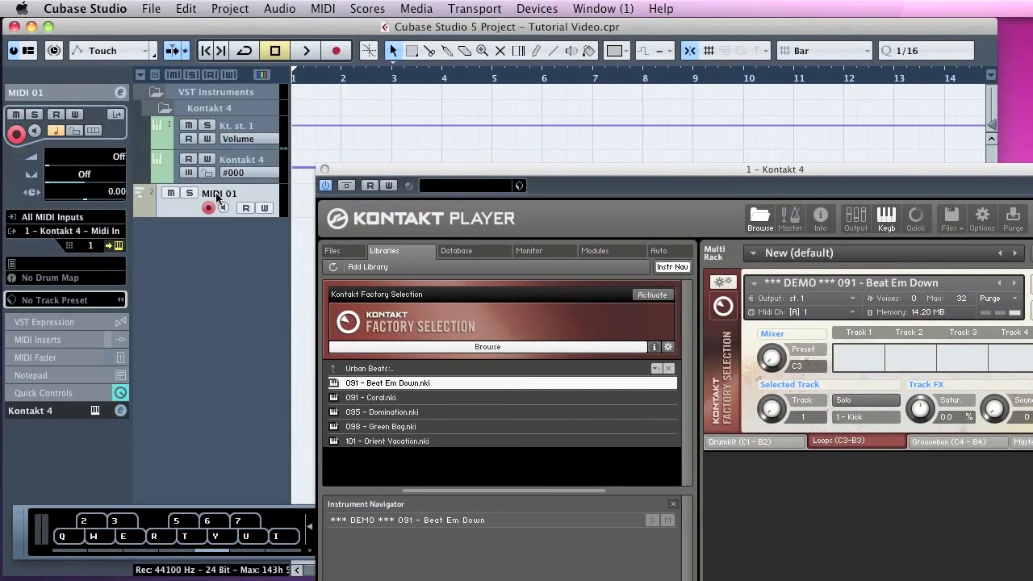
key(q)
click(324, 169)
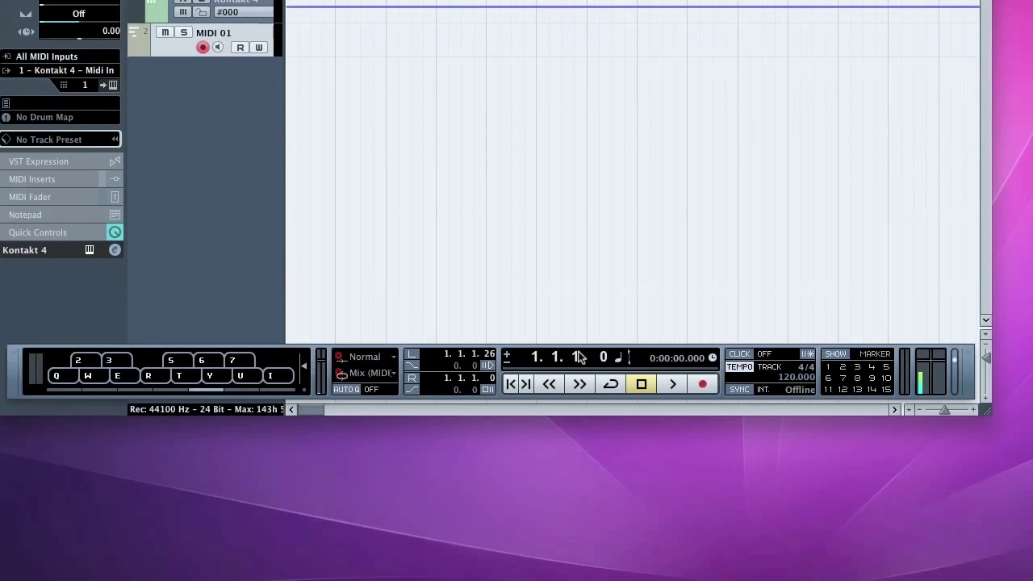
key(space)
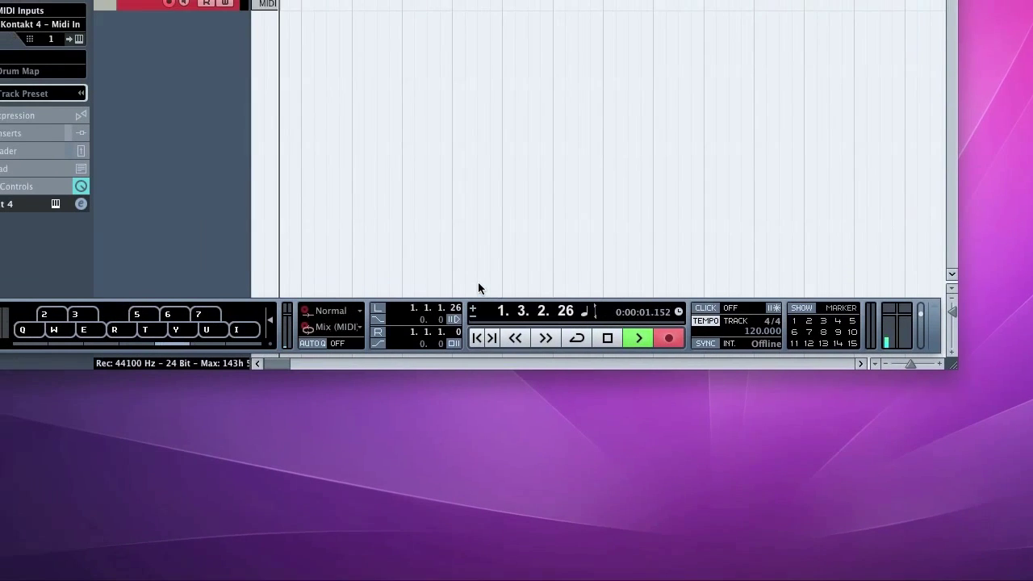